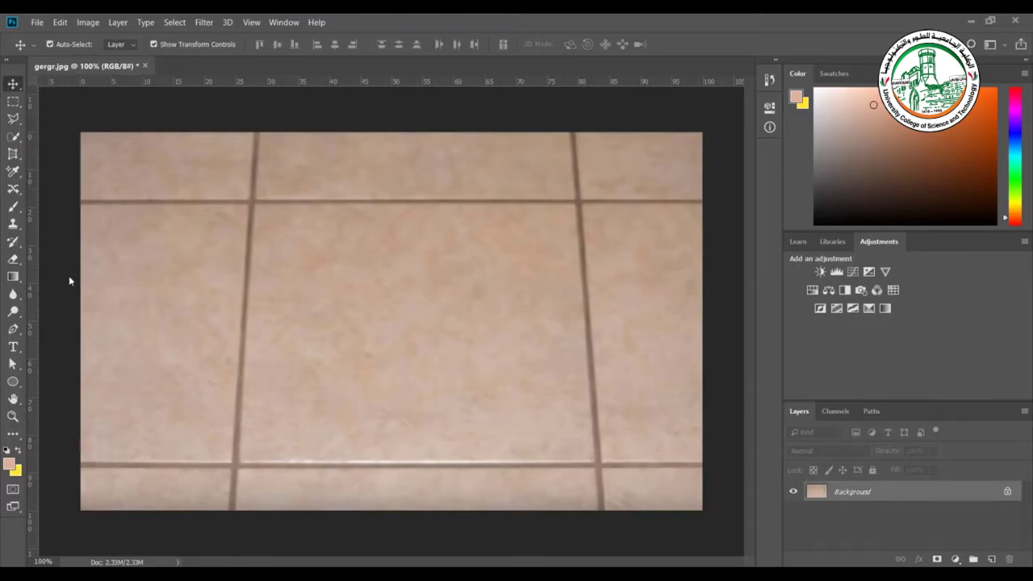
Use the Dodge tool with the Shadows range at 50% exposure around the upper-left grout crossing of the tile photo.
left_click_drag(13, 313, 55, 317)
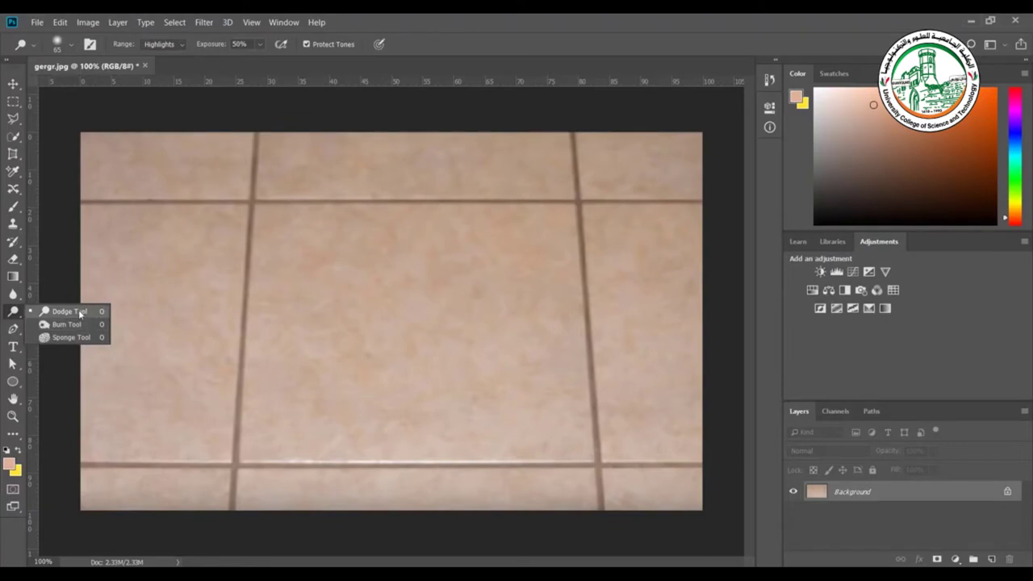
left_click(80, 311)
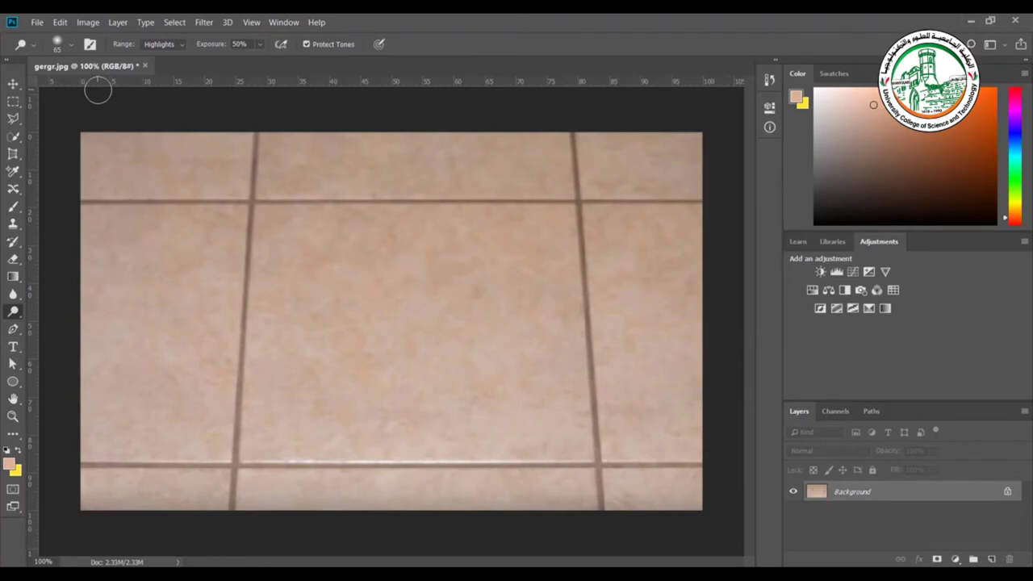
left_click(72, 44)
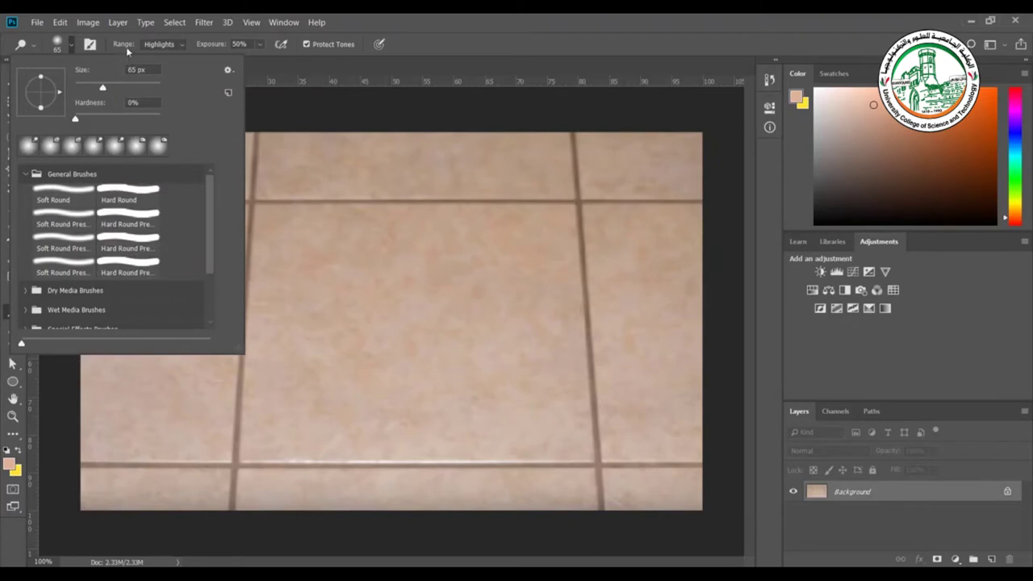
left_click(126, 50)
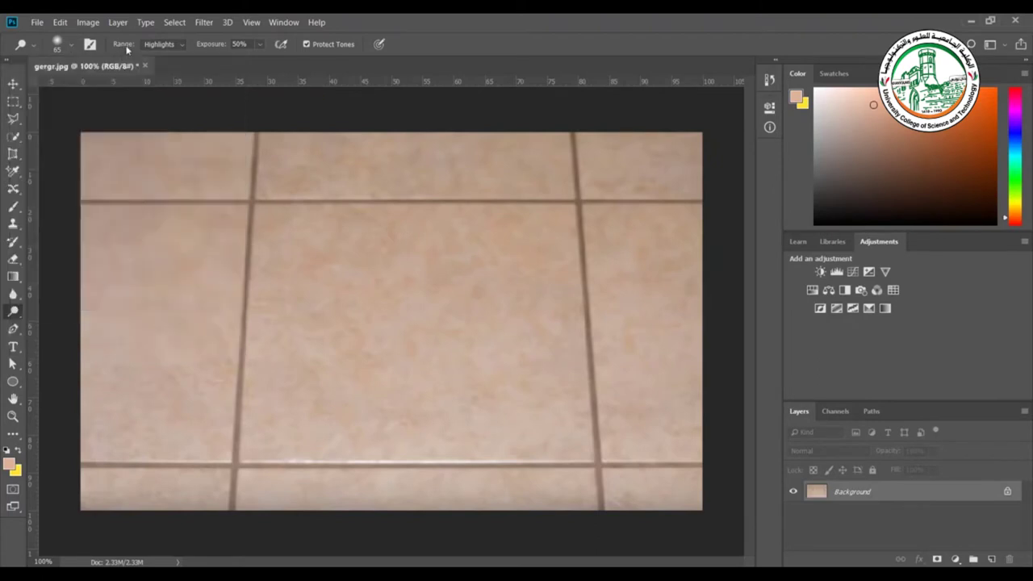
left_click(183, 45)
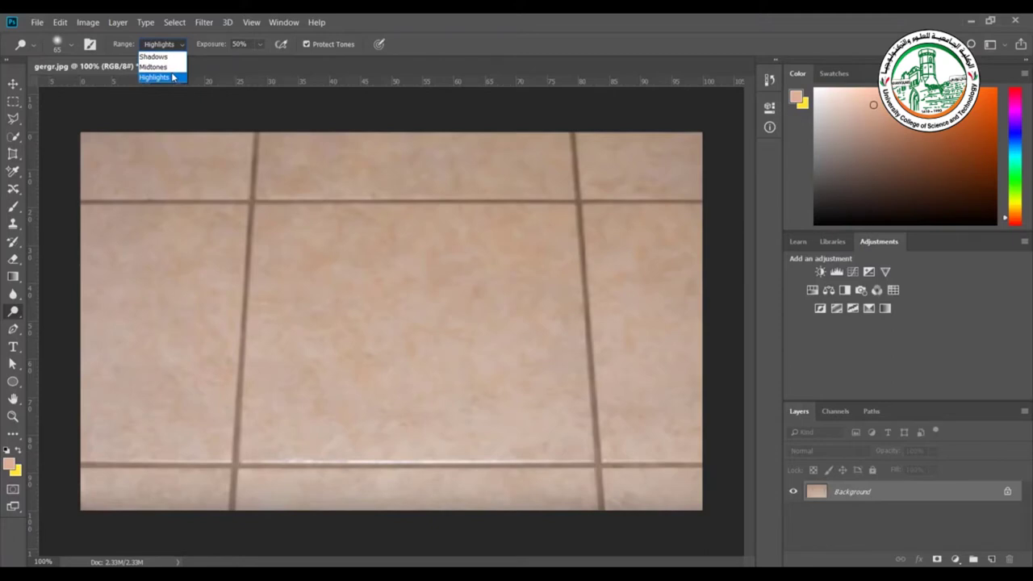
left_click(173, 77)
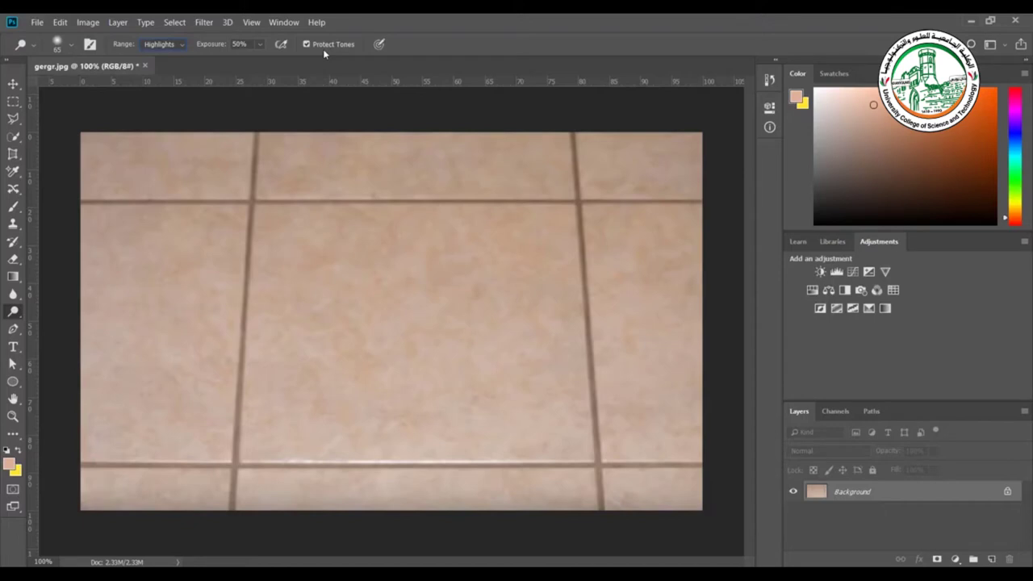
left_click(182, 46)
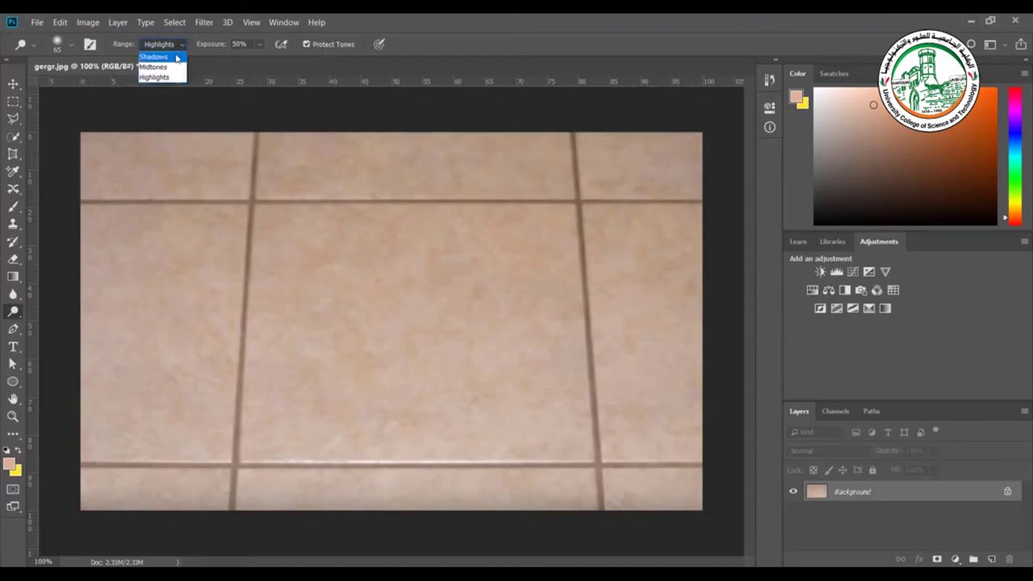
left_click(177, 58)
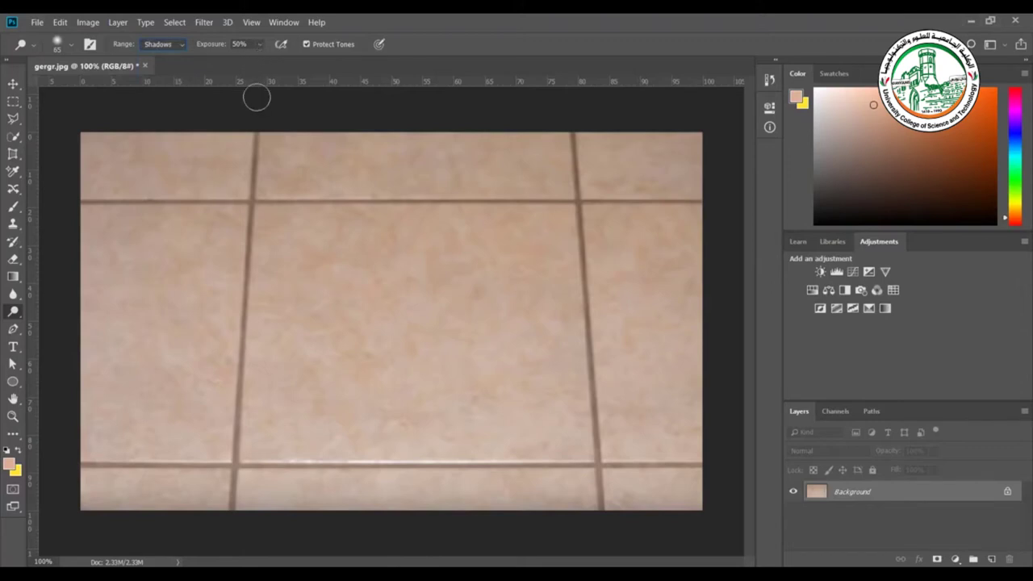
left_click_drag(251, 171, 207, 181)
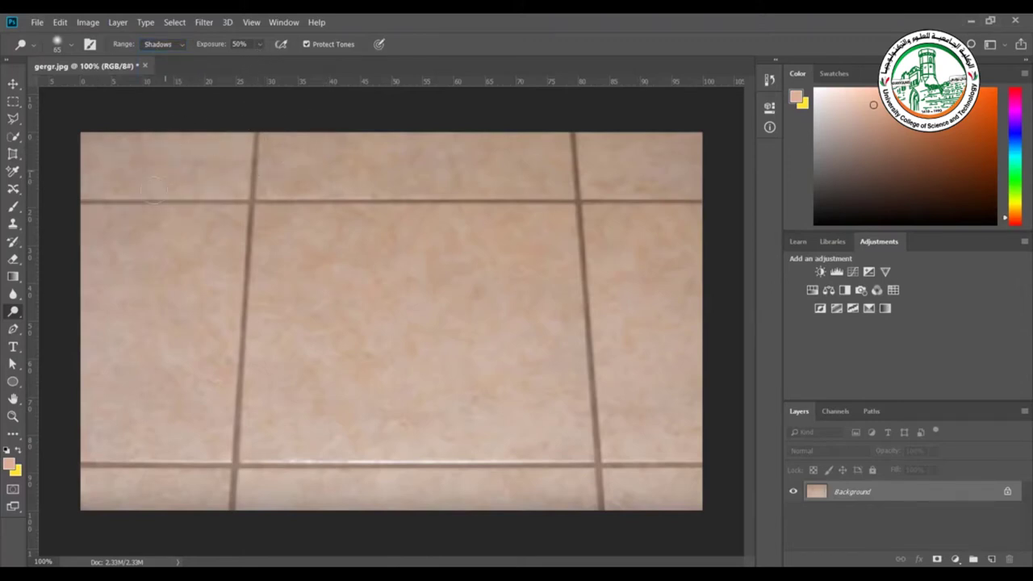
Lighten the midtones around the upper-right grout crossing with the Dodge tool at 100% exposure.
left_click_drag(199, 46, 249, 49)
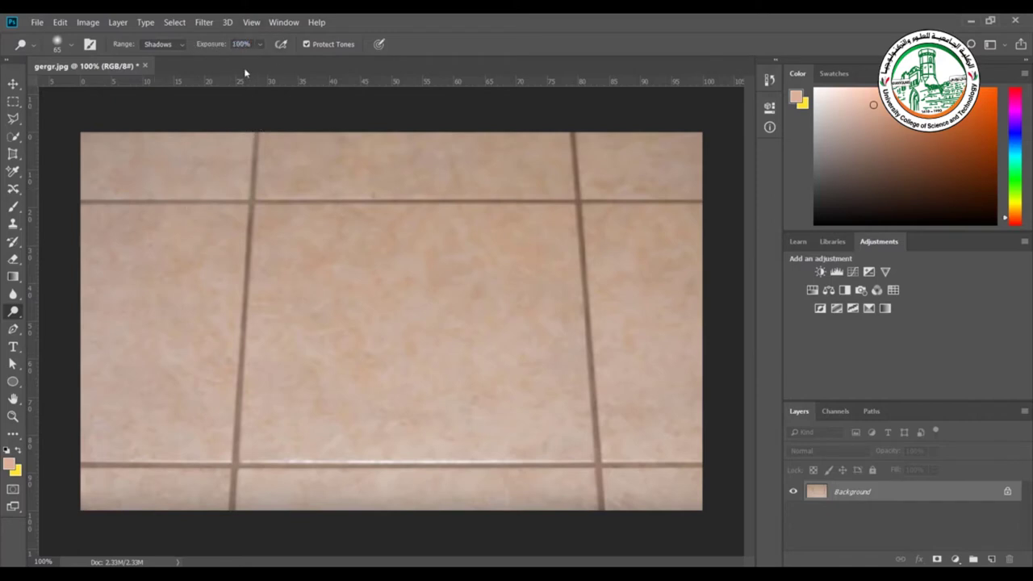
left_click(162, 46)
left_click(165, 67)
mouse_move(572, 148)
left_mouse_down()
mouse_move(549, 174)
mouse_move(574, 177)
mouse_move(565, 203)
mouse_move(576, 217)
mouse_move(637, 145)
mouse_move(595, 165)
mouse_move(558, 142)
mouse_move(480, 170)
left_mouse_up()
mouse_move(600, 166)
left_mouse_down()
mouse_move(634, 151)
mouse_move(545, 216)
mouse_move(589, 206)
mouse_move(556, 149)
mouse_move(549, 227)
mouse_move(616, 149)
mouse_move(624, 196)
left_mouse_up()
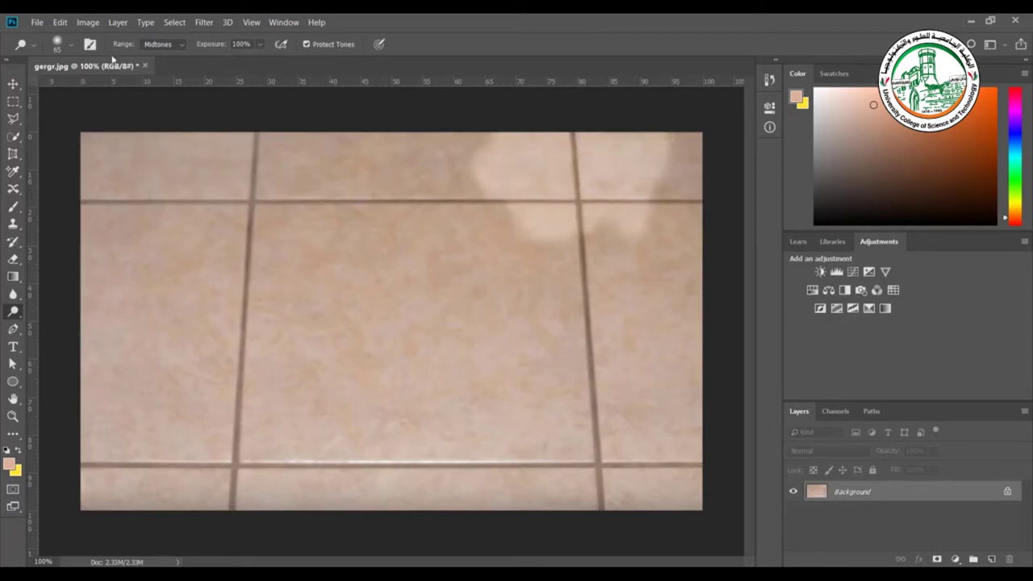
Dodge the highlights around the lower-left grout crossing, and revert the photo to its saved version.
left_click(158, 45)
left_click(155, 78)
mouse_move(215, 468)
left_mouse_down()
mouse_move(274, 424)
mouse_move(197, 490)
mouse_move(276, 409)
mouse_move(217, 458)
mouse_move(275, 499)
mouse_move(245, 434)
mouse_move(237, 509)
mouse_move(291, 427)
mouse_move(179, 505)
mouse_move(307, 374)
mouse_move(248, 483)
mouse_move(265, 436)
mouse_move(263, 391)
mouse_move(193, 465)
mouse_move(172, 438)
mouse_move(185, 416)
mouse_move(242, 439)
mouse_move(270, 380)
mouse_move(239, 417)
mouse_move(277, 387)
left_mouse_up()
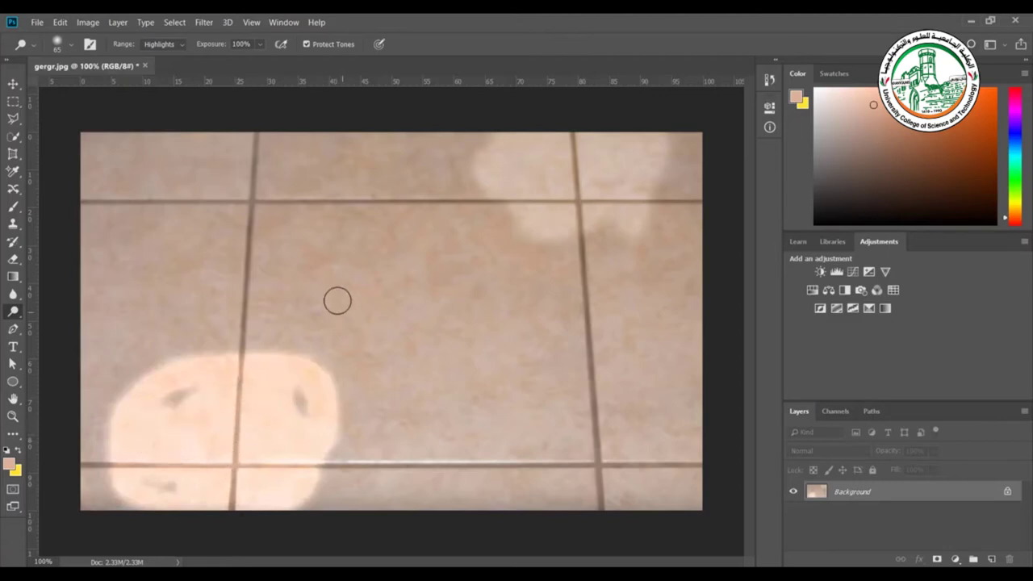
left_click(37, 22)
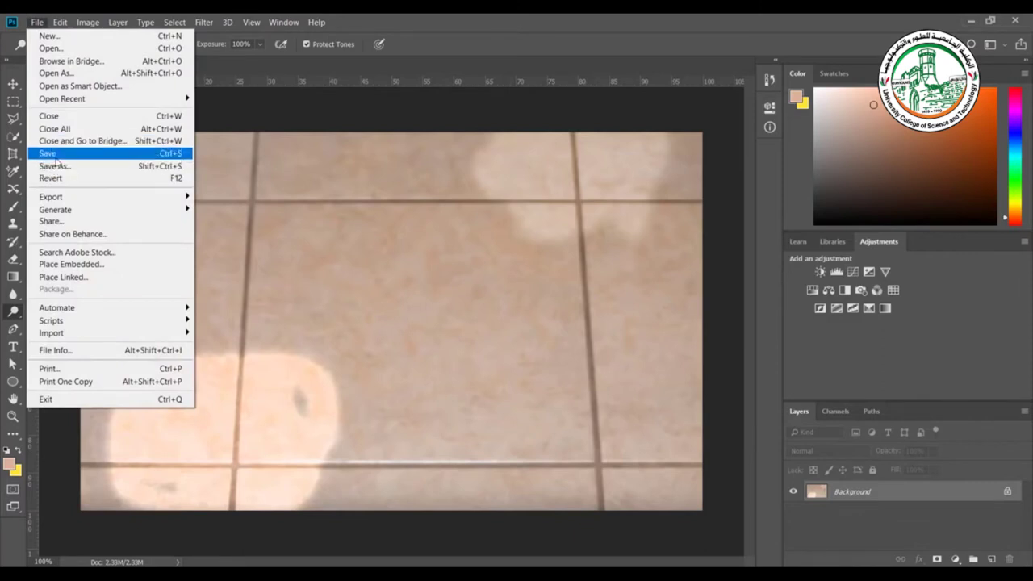
left_click(50, 178)
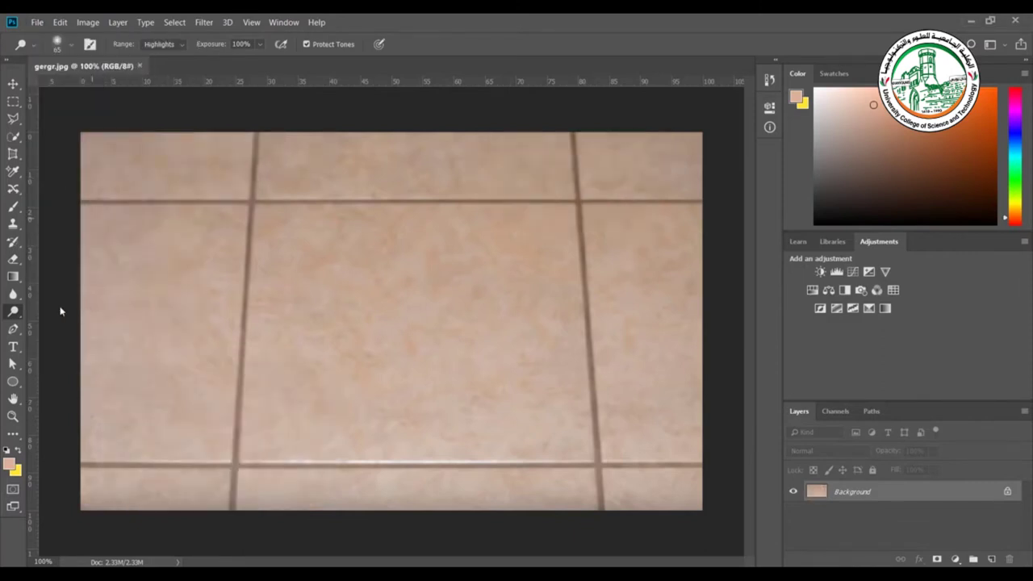
Darken the shadows around the upper-left grout crossing with the Burn tool at 100% exposure.
right_click(13, 313)
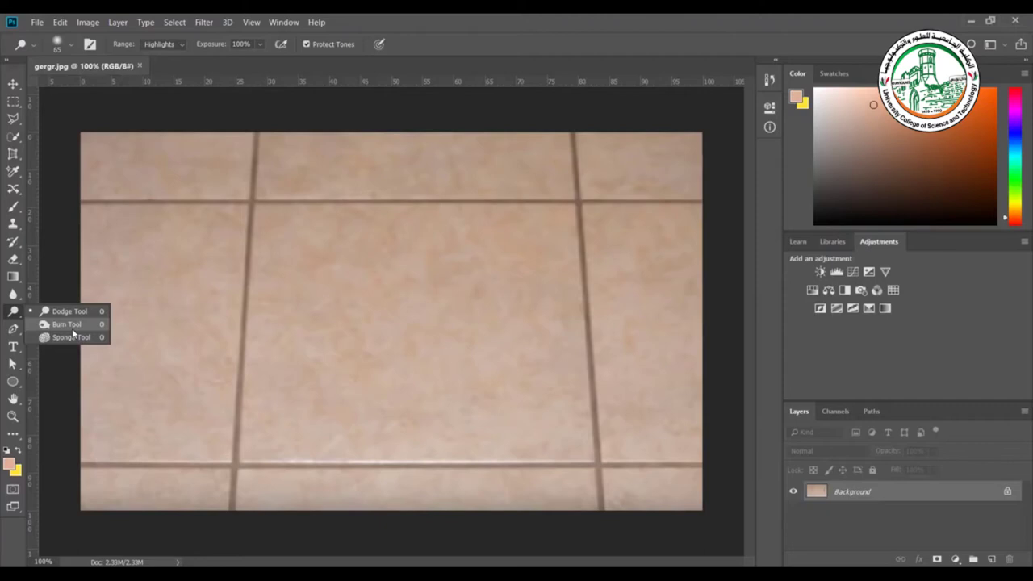
left_click(72, 326)
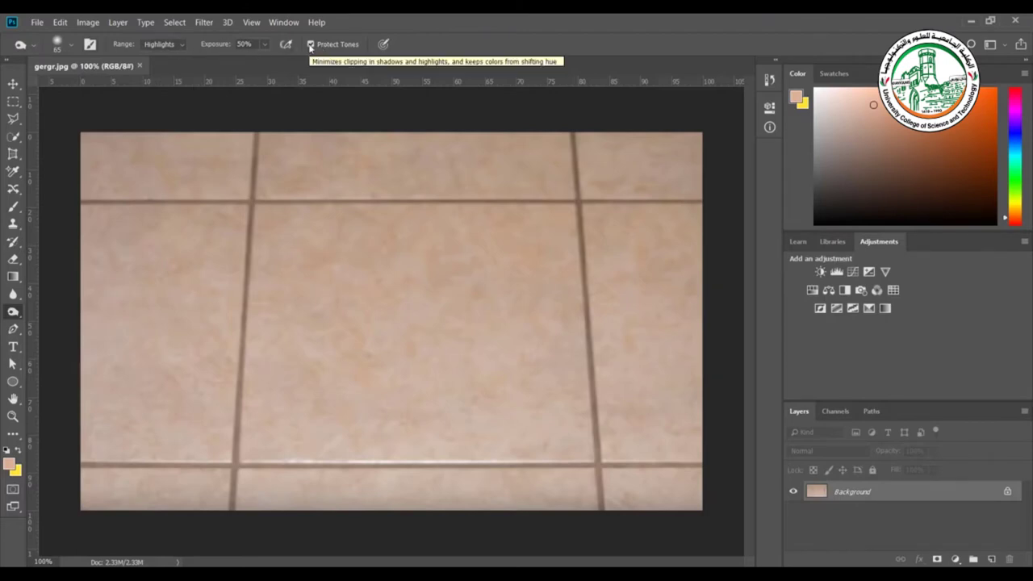
left_click(161, 43)
left_click(171, 59)
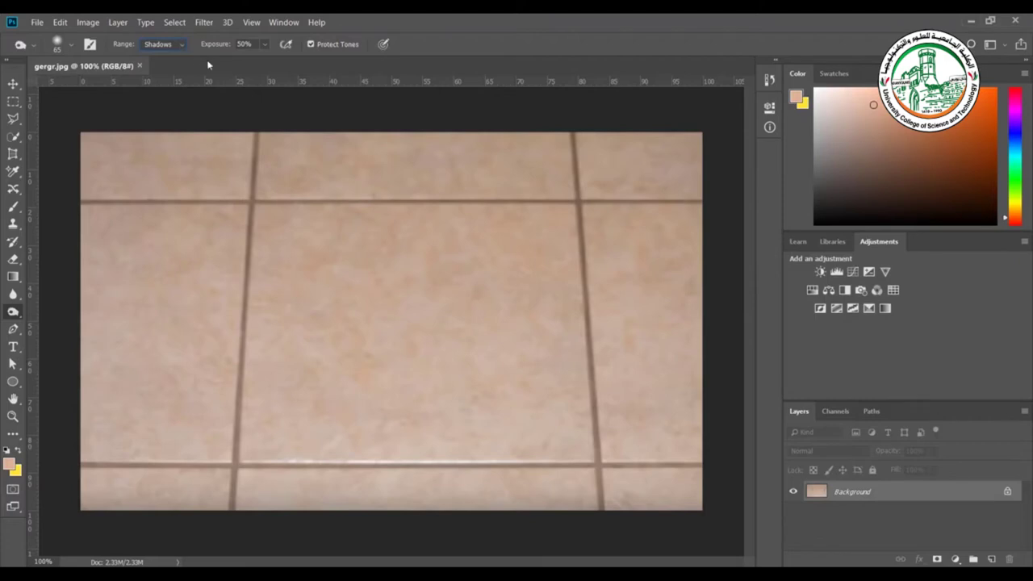
left_click_drag(211, 43, 291, 44)
mouse_move(293, 176)
left_mouse_down()
mouse_move(236, 165)
mouse_move(271, 152)
mouse_move(239, 171)
mouse_move(237, 221)
mouse_move(237, 162)
mouse_move(204, 211)
mouse_move(228, 197)
mouse_move(244, 150)
mouse_move(201, 231)
mouse_move(269, 143)
mouse_move(227, 158)
mouse_move(285, 244)
mouse_move(260, 139)
mouse_move(189, 220)
mouse_move(239, 195)
mouse_move(200, 159)
mouse_move(216, 216)
mouse_move(240, 138)
left_mouse_up()
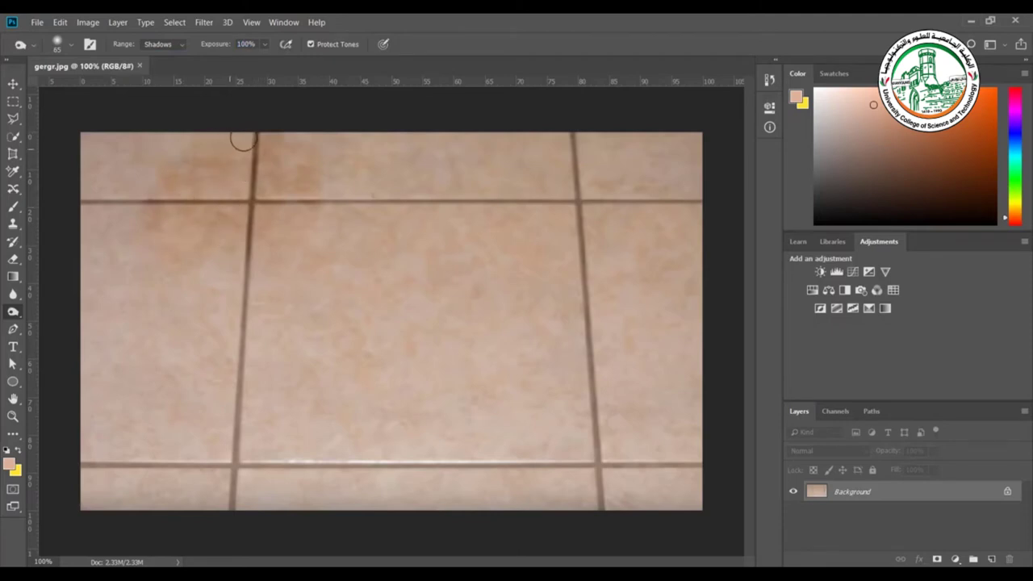
Burn the midtones around the upper-right grout crossing of the tiles.
left_click(179, 43)
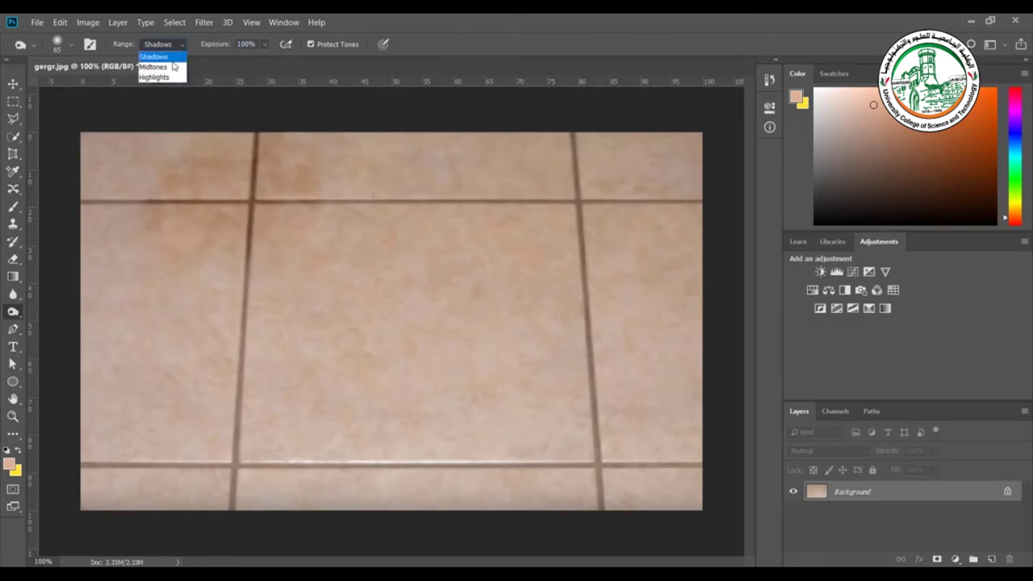
left_click(173, 66)
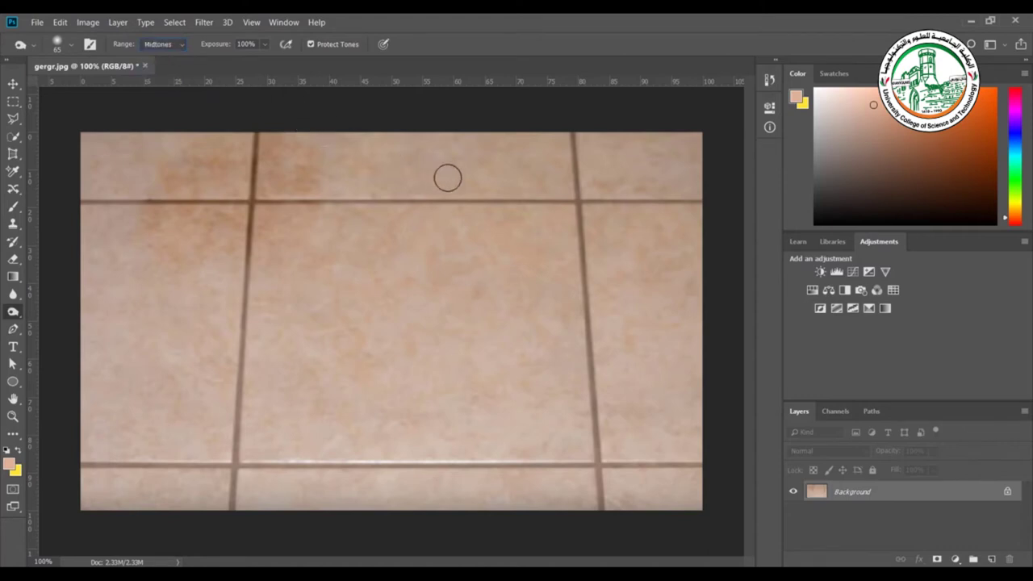
mouse_move(546, 201)
left_mouse_down()
mouse_move(617, 196)
mouse_move(544, 170)
mouse_move(569, 167)
mouse_move(516, 203)
mouse_move(605, 146)
mouse_move(601, 177)
mouse_move(551, 159)
mouse_move(542, 218)
mouse_move(599, 172)
mouse_move(580, 205)
left_mouse_up()
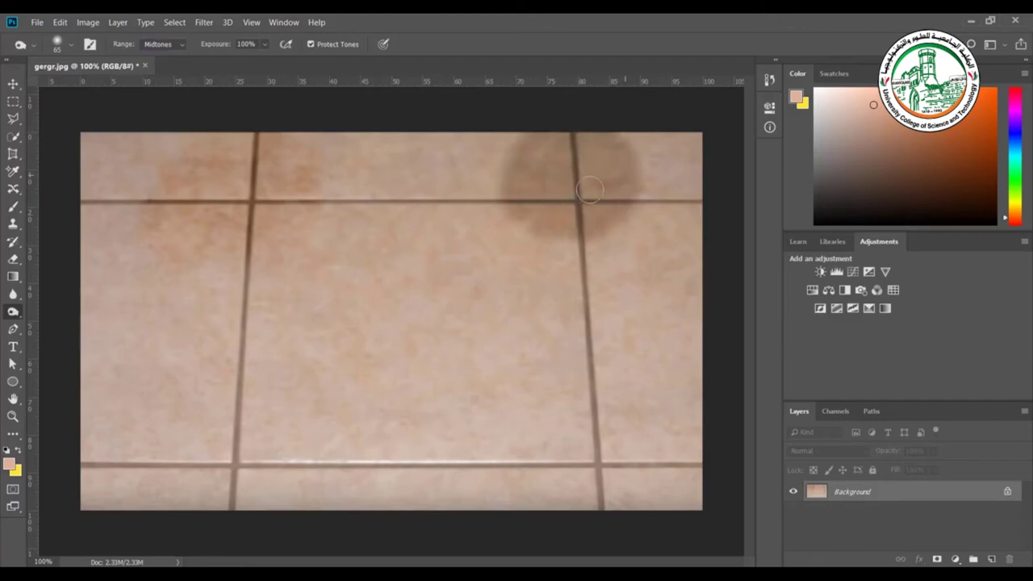
Burn the highlights around the lower-left grout crossing, and revert the photo to its saved version.
left_click(162, 44)
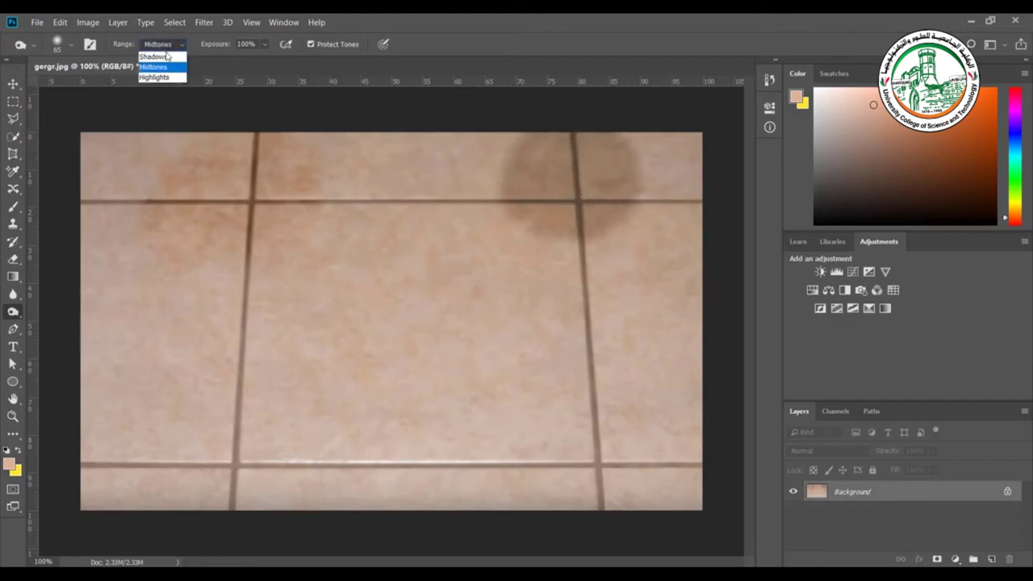
left_click(163, 77)
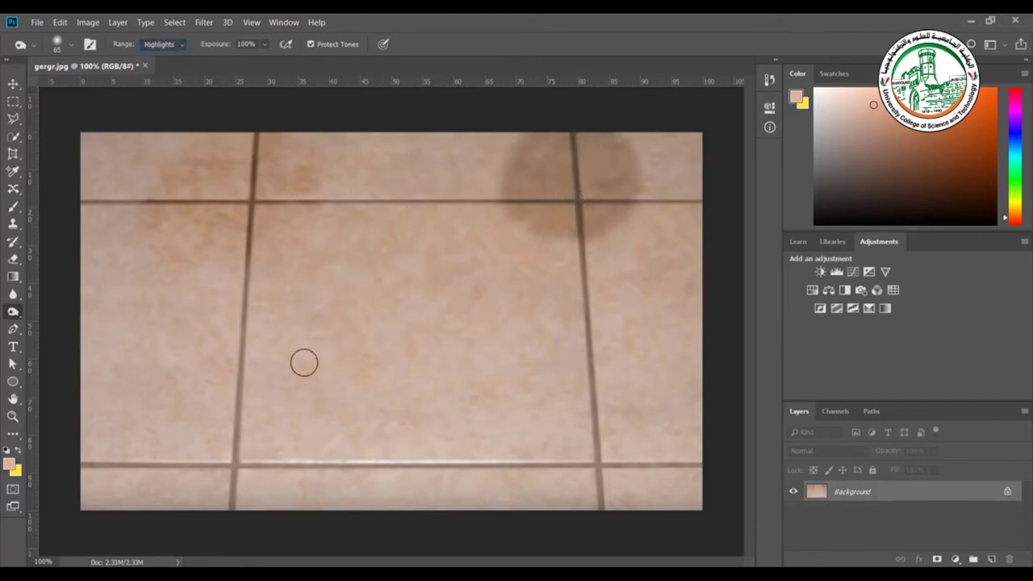
mouse_move(242, 431)
left_mouse_down()
mouse_move(217, 427)
mouse_move(239, 456)
mouse_move(250, 372)
mouse_move(219, 481)
mouse_move(226, 407)
mouse_move(234, 417)
mouse_move(217, 447)
mouse_move(239, 470)
mouse_move(233, 420)
mouse_move(217, 402)
mouse_move(235, 452)
mouse_move(251, 447)
mouse_move(248, 412)
mouse_move(212, 417)
mouse_move(236, 446)
mouse_move(341, 362)
left_mouse_up()
left_click(37, 22)
left_click(50, 177)
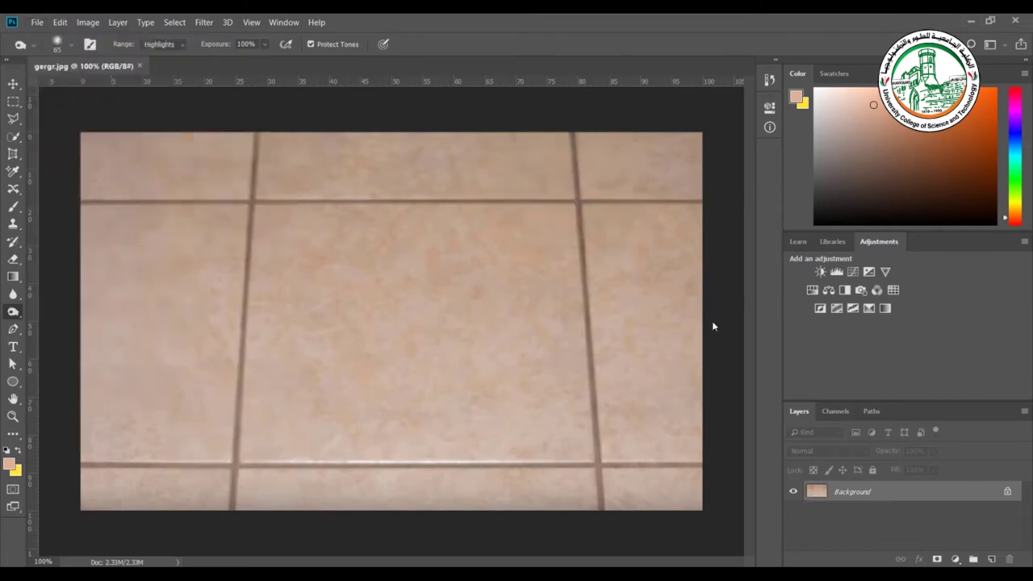
Boost the colour around the upper-left grout crossing with the Sponge tool in Saturate mode at 100% flow.
right_click(14, 315)
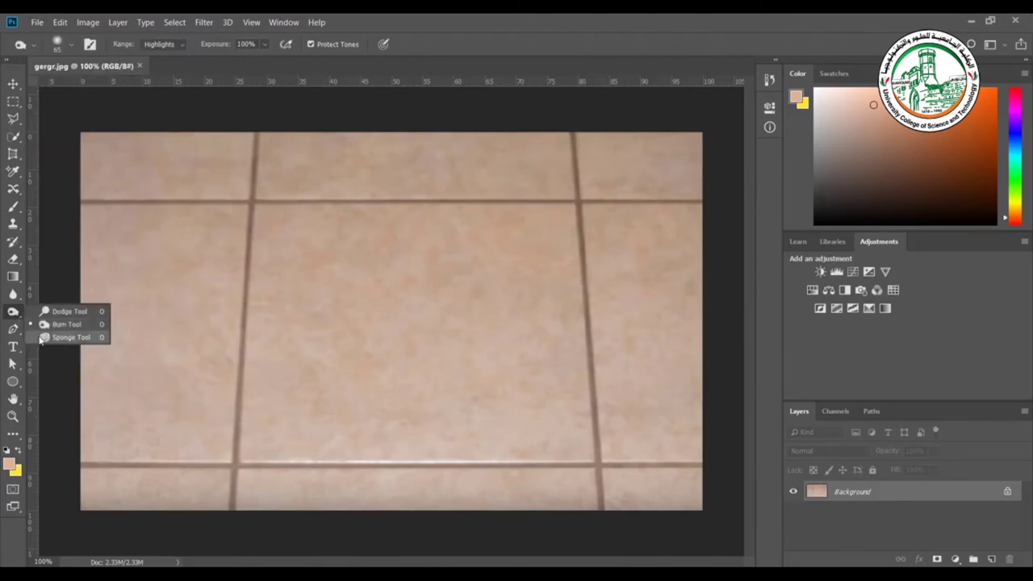
left_click(71, 337)
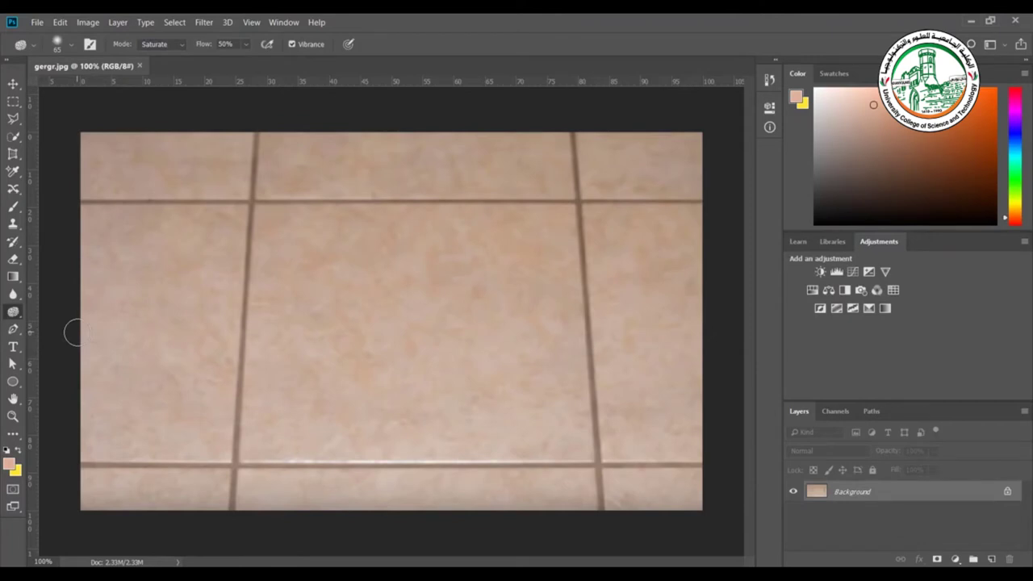
left_click(72, 43)
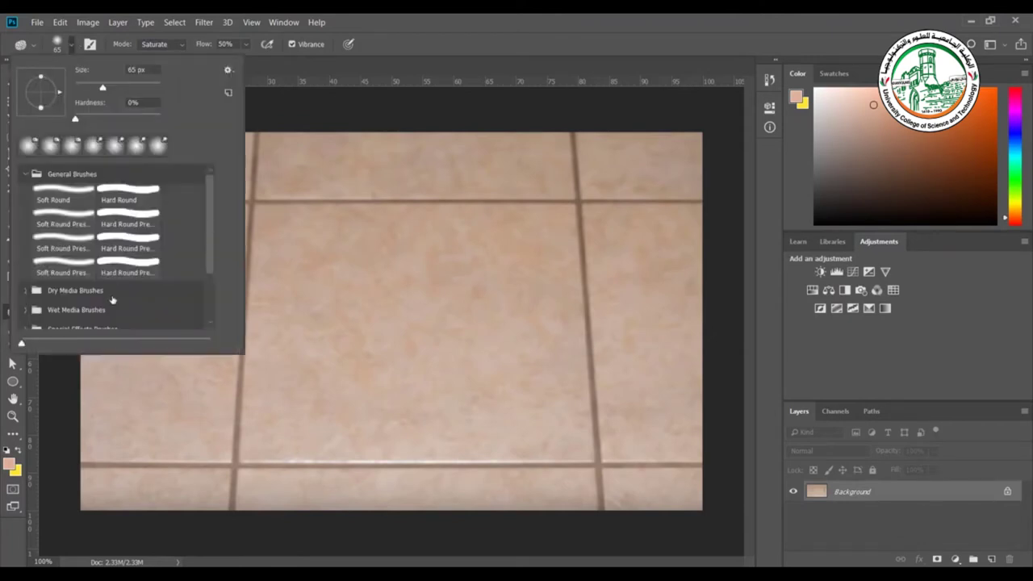
left_click(309, 72)
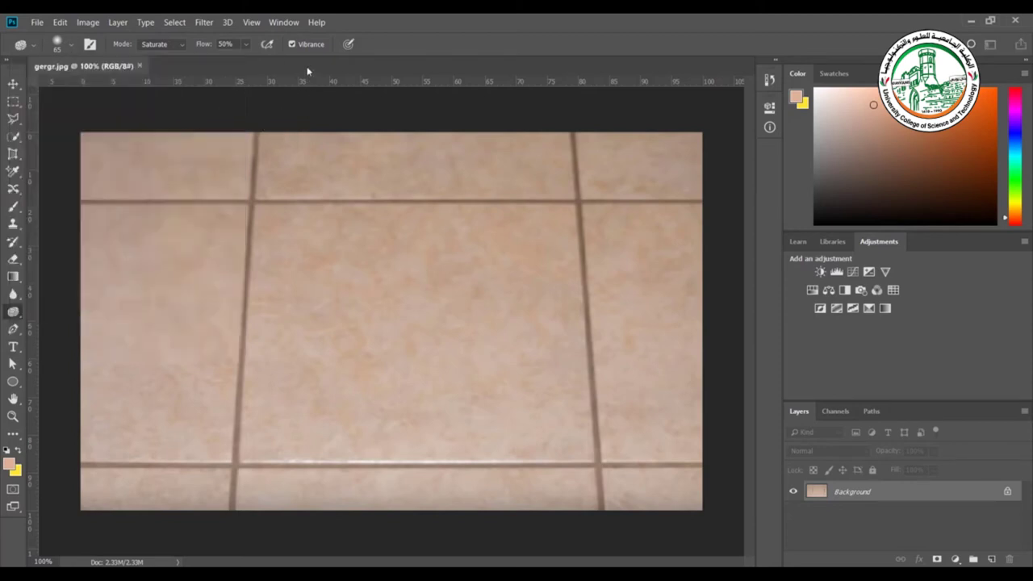
left_click(180, 46)
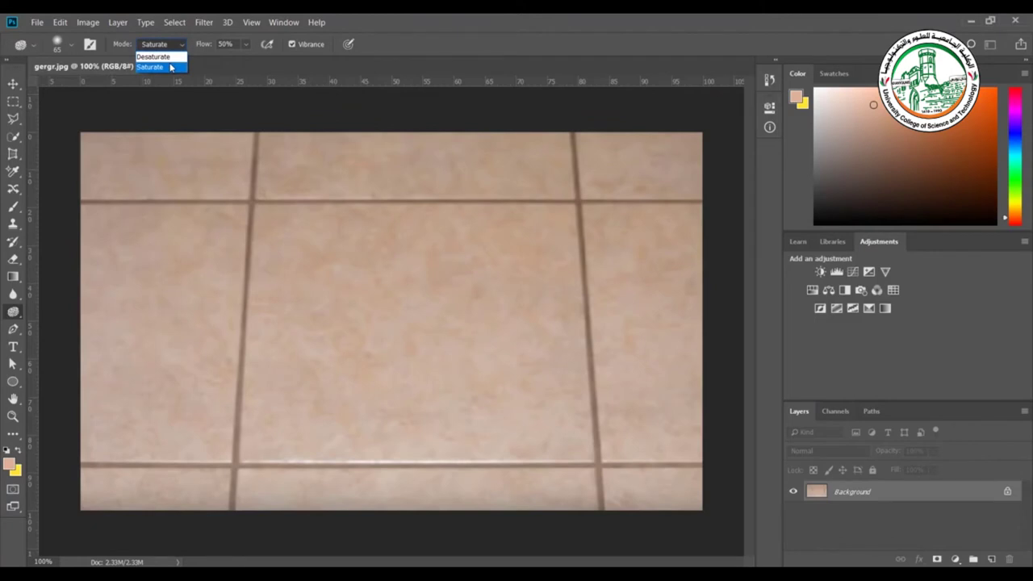
left_click(210, 47)
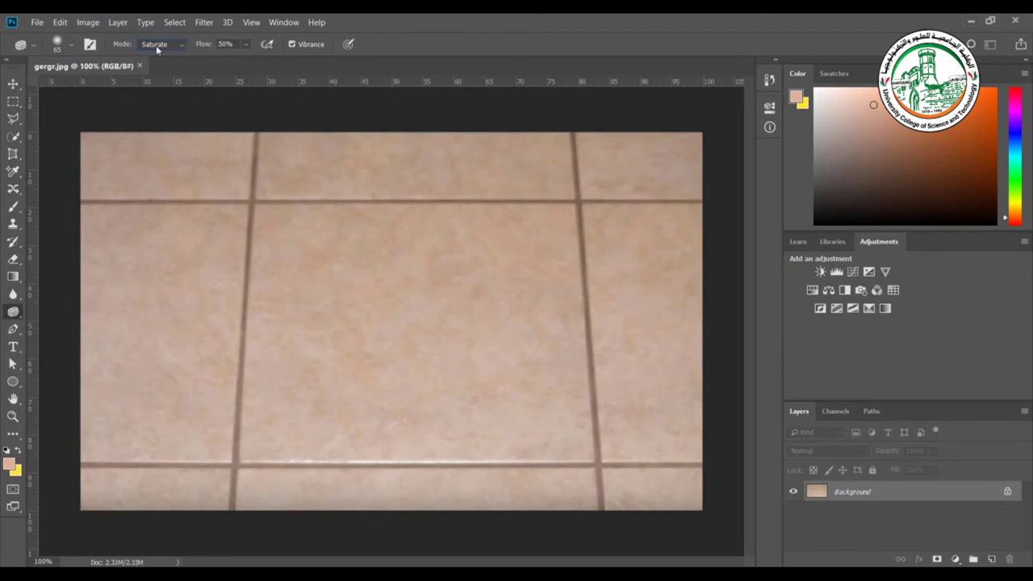
left_click_drag(209, 48, 247, 50)
mouse_move(237, 193)
left_mouse_down()
mouse_move(226, 143)
mouse_move(242, 172)
mouse_move(184, 183)
mouse_move(228, 145)
mouse_move(270, 182)
mouse_move(218, 183)
mouse_move(247, 170)
mouse_move(267, 207)
mouse_move(231, 175)
mouse_move(303, 138)
mouse_move(278, 200)
left_mouse_up()
left_click_drag(273, 242, 276, 212)
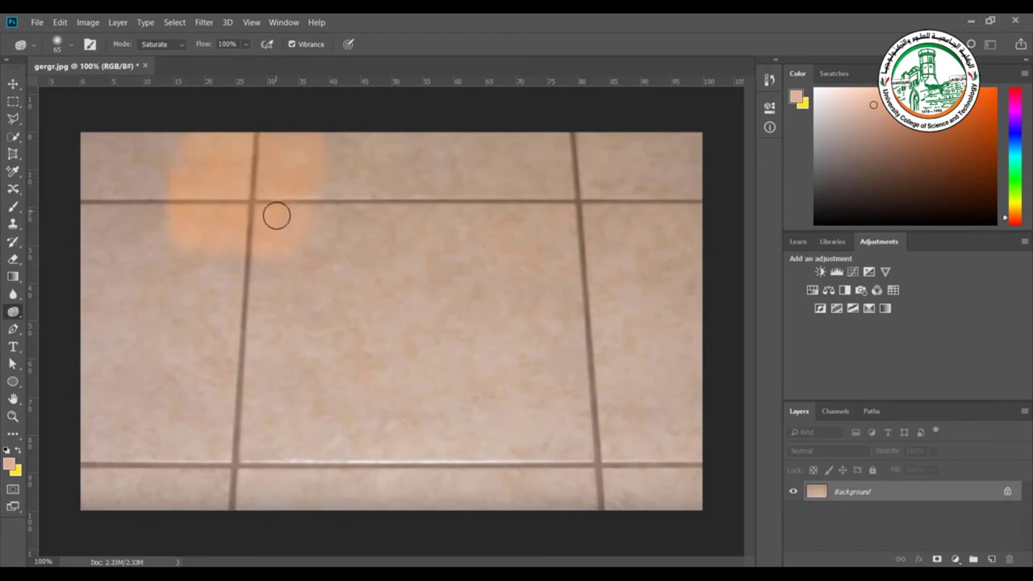
Switch the Sponge tool to Desaturate mode.
left_click(174, 45)
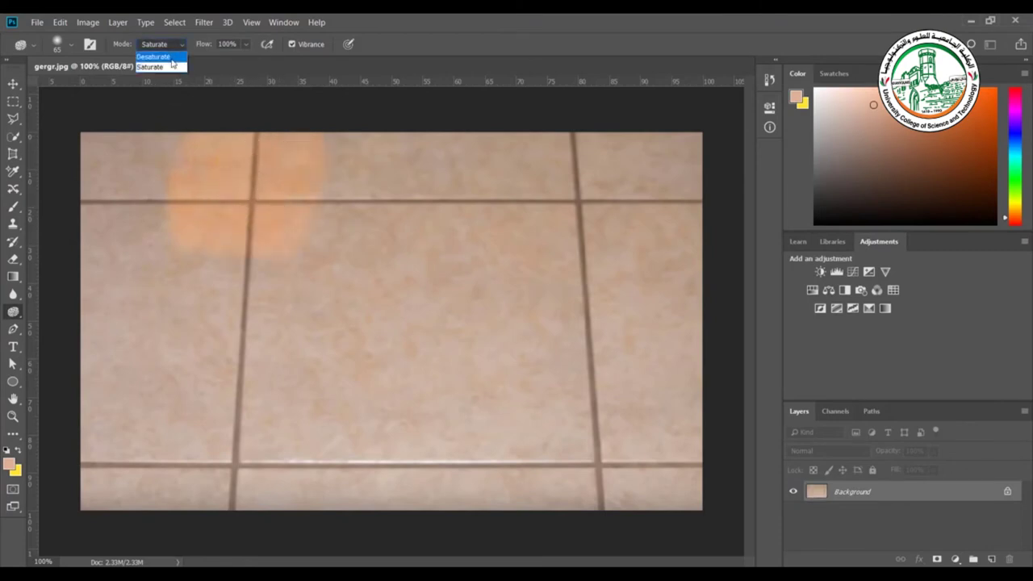
left_click(161, 57)
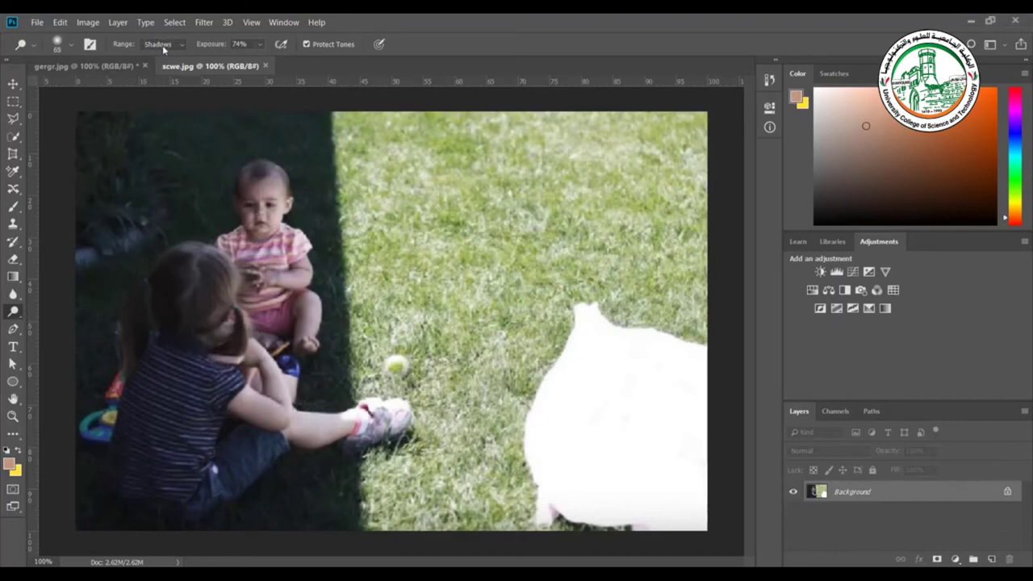
Lighten the midtones of the shaded grass around the children with the Dodge tool at 74% exposure.
left_click(163, 44)
left_click(153, 67)
left_click_drag(331, 255, 340, 276)
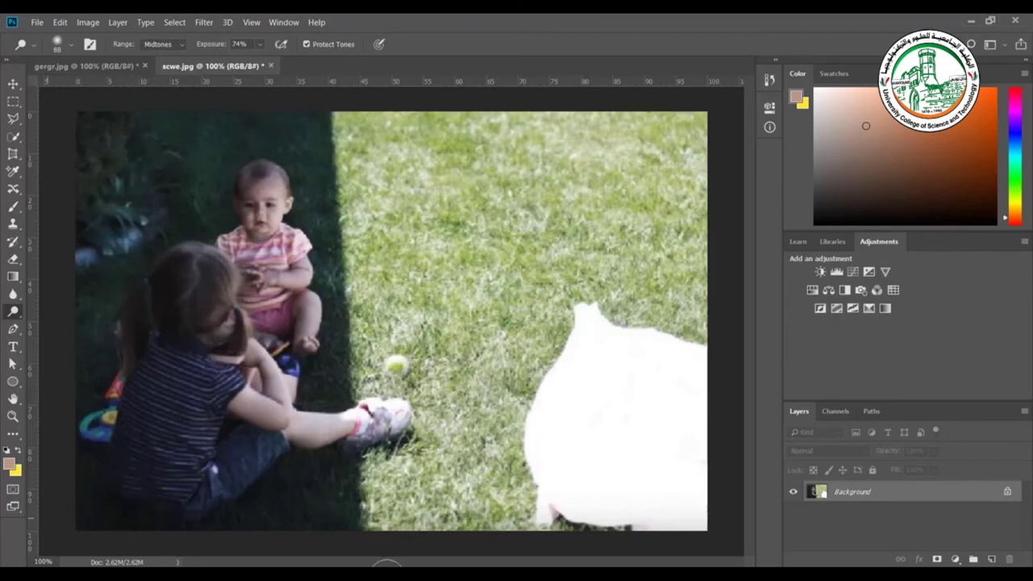
left_click_drag(381, 511, 326, 518)
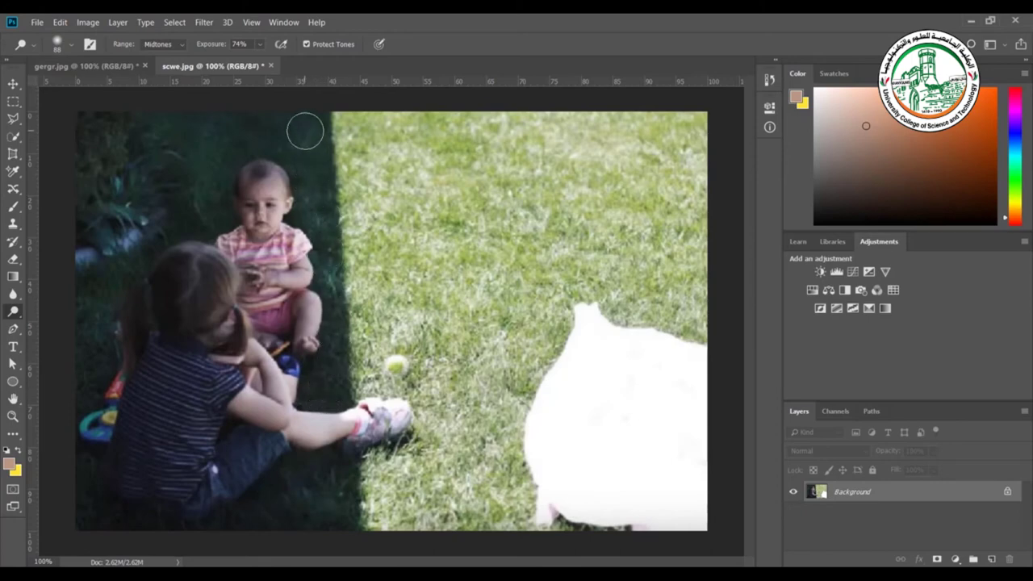
Dodge the shadows over the dark plants behind the children and over the older girl's striped shirt and jeans.
left_click(161, 44)
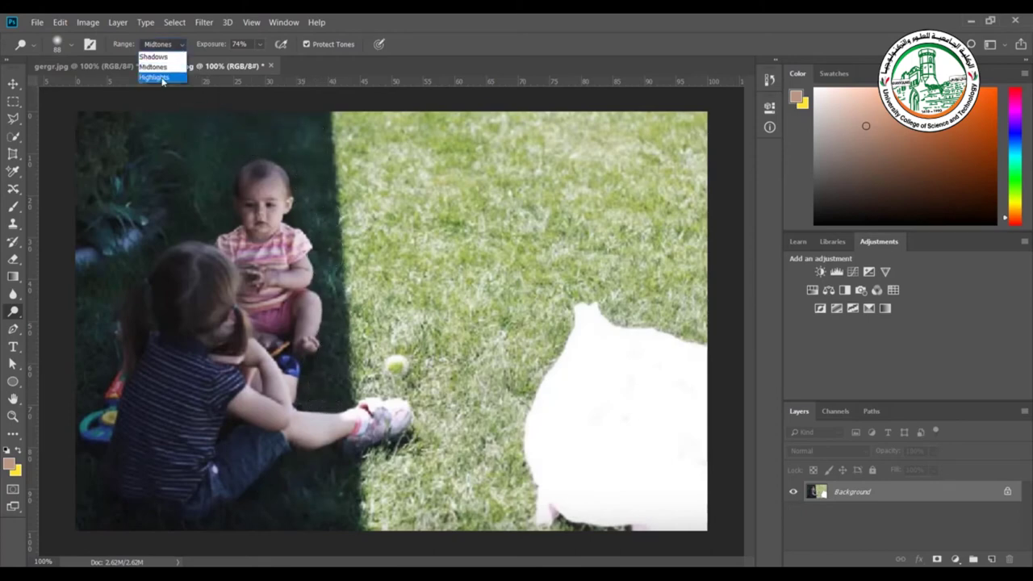
left_click(157, 50)
mouse_move(201, 145)
left_mouse_down()
mouse_move(123, 231)
mouse_move(59, 253)
mouse_move(125, 239)
left_mouse_up()
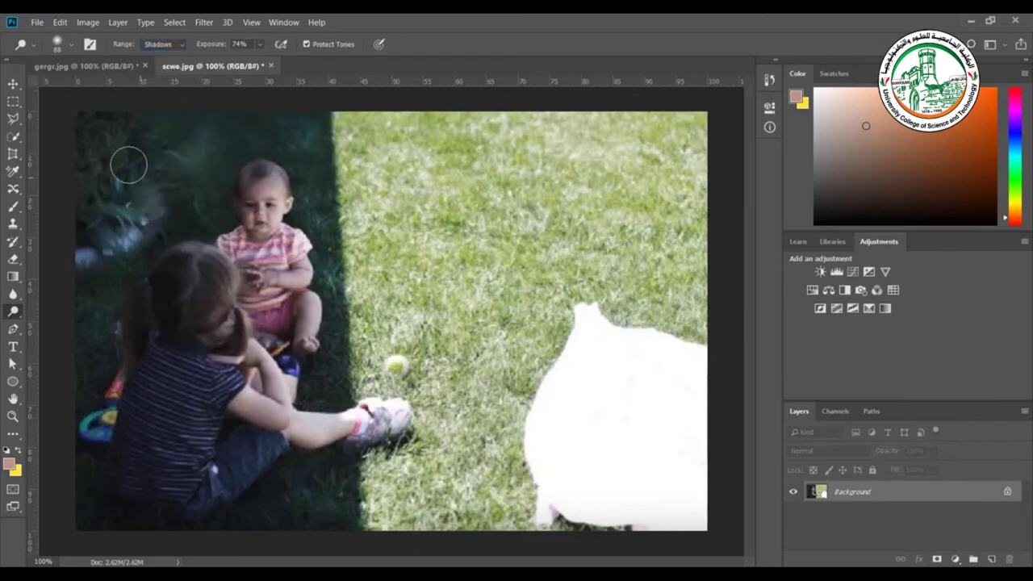
mouse_move(159, 373)
left_mouse_down()
mouse_move(134, 483)
mouse_move(142, 505)
mouse_move(228, 516)
mouse_move(287, 464)
mouse_move(339, 455)
mouse_move(255, 499)
mouse_move(257, 472)
left_mouse_up()
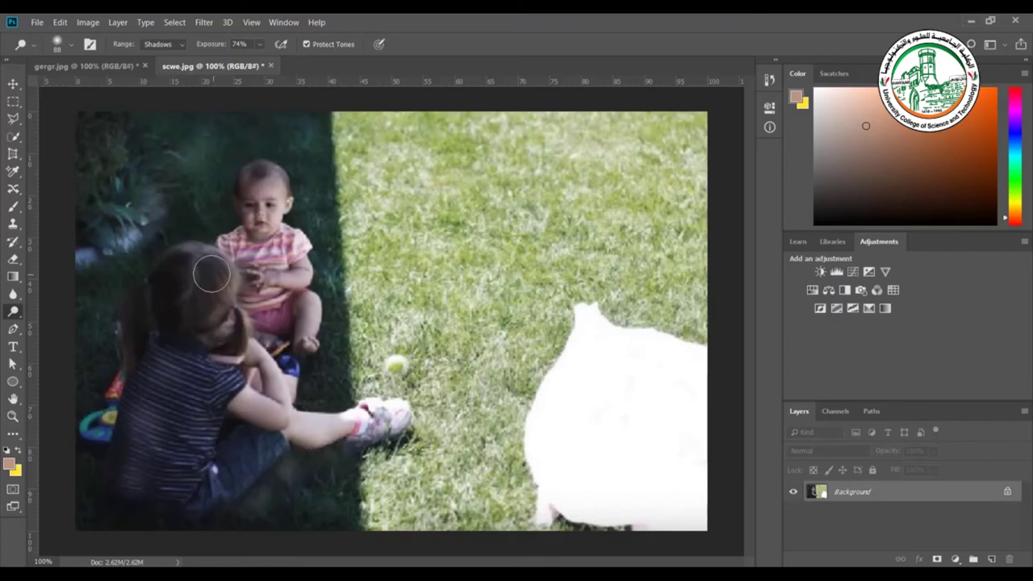
Darken the midtones of the sunlit grass with the Burn tool at 25% exposure.
right_click(13, 312)
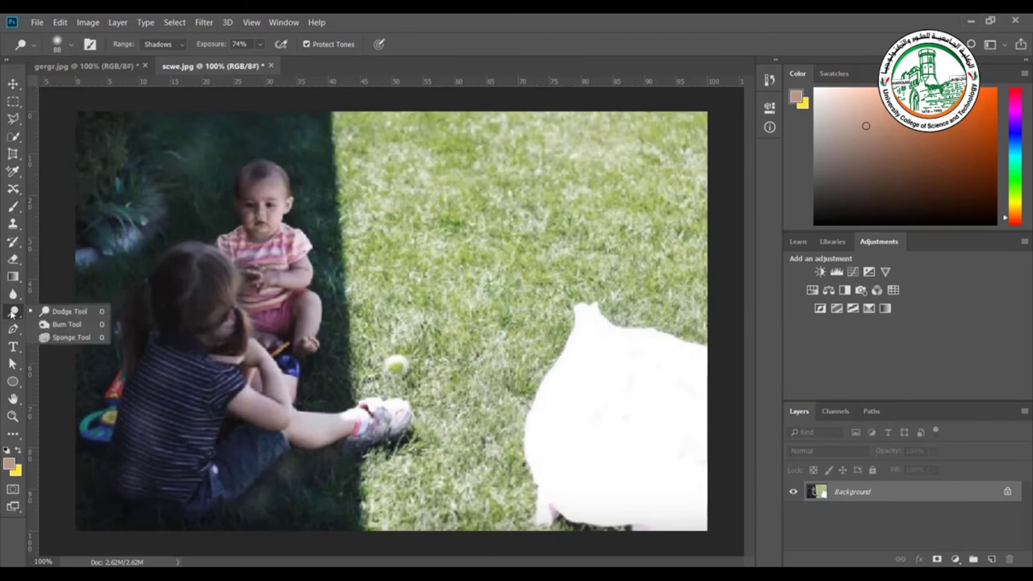
left_click(54, 324)
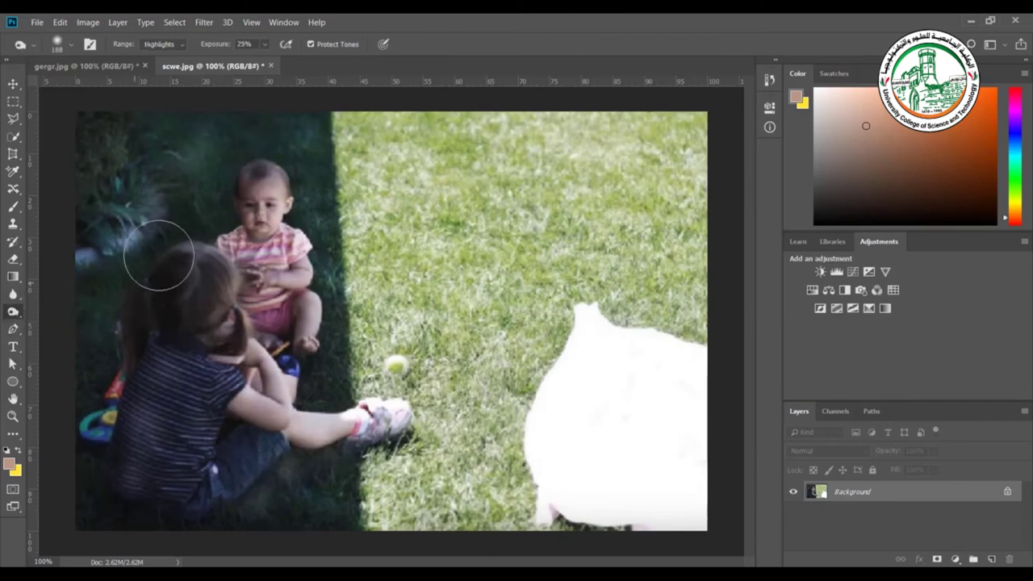
left_click(159, 46)
left_click(155, 67)
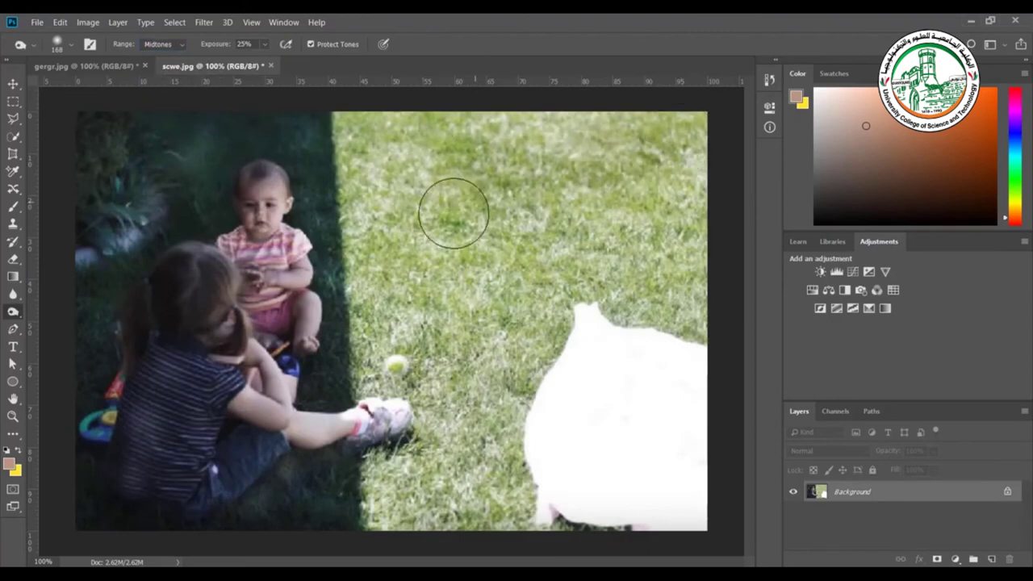
mouse_move(363, 204)
left_mouse_down()
mouse_move(396, 282)
mouse_move(557, 245)
mouse_move(683, 288)
mouse_move(655, 301)
mouse_move(547, 281)
mouse_move(526, 362)
mouse_move(463, 382)
mouse_move(388, 329)
mouse_move(372, 267)
mouse_move(377, 371)
mouse_move(359, 379)
mouse_move(489, 397)
mouse_move(500, 436)
mouse_move(494, 512)
mouse_move(398, 499)
mouse_move(404, 312)
mouse_move(385, 360)
mouse_move(367, 170)
left_mouse_up()
Burn the highlights across the overexposed white shape on the grass.
left_click(187, 44)
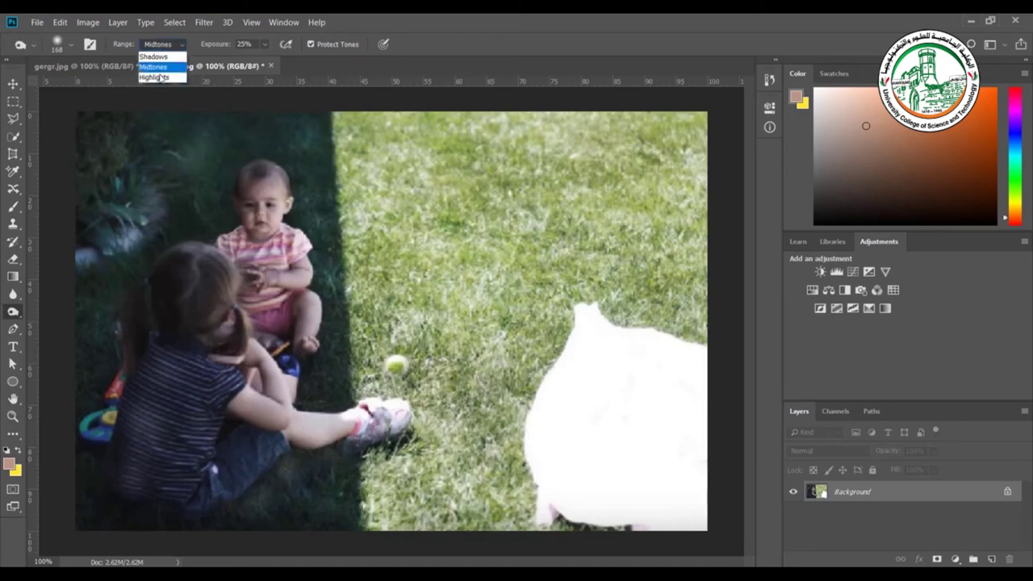
left_click(161, 78)
mouse_move(618, 368)
left_mouse_down()
mouse_move(606, 346)
mouse_move(666, 369)
mouse_move(676, 427)
mouse_move(657, 495)
mouse_move(605, 491)
mouse_move(557, 463)
mouse_move(562, 347)
mouse_move(595, 443)
mouse_move(636, 408)
mouse_move(548, 418)
mouse_move(542, 508)
left_mouse_up()
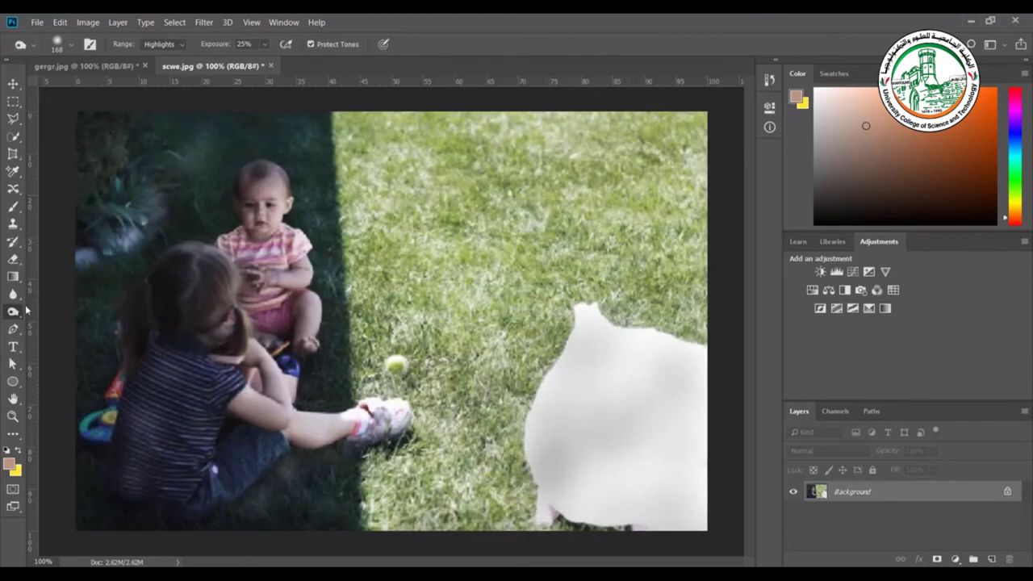
Switch back to the Dodge tool at 74% exposure.
right_click(11, 318)
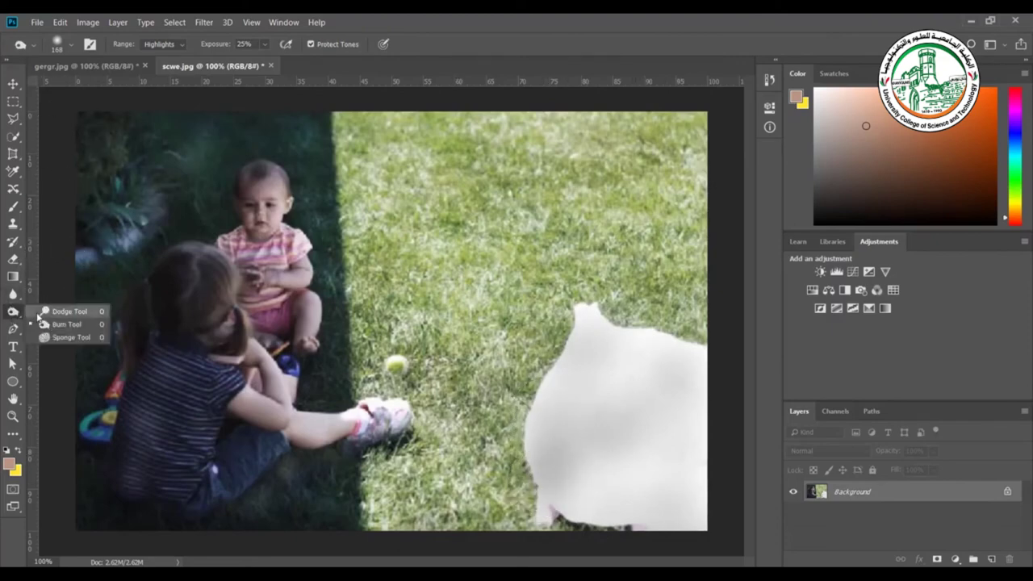
left_click(36, 312)
key("7")
key("4")
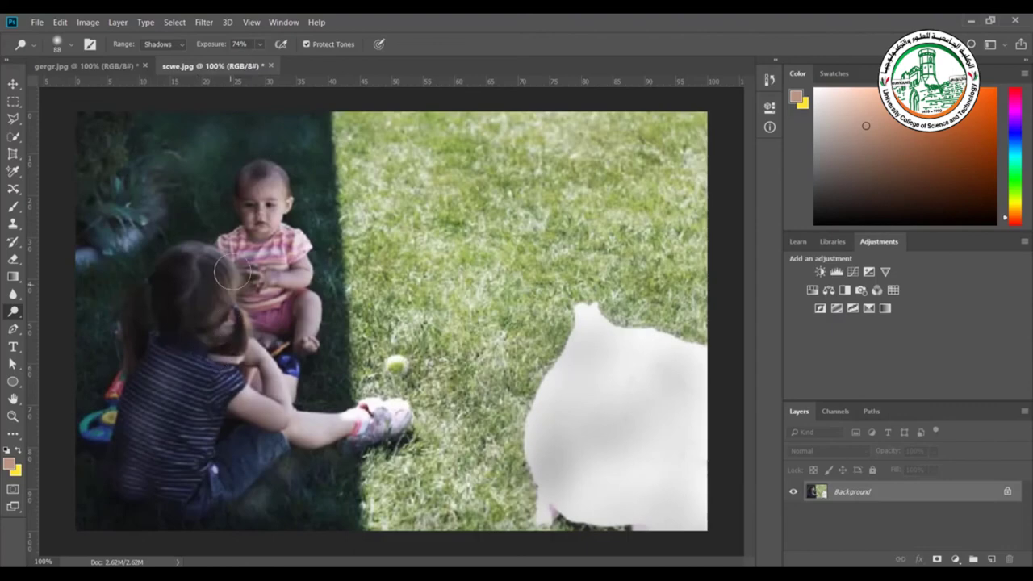
Saturate the children, the grass and the white shape with the Sponge tool in Saturate mode at 51% flow.
right_click(13, 312)
left_click(61, 337)
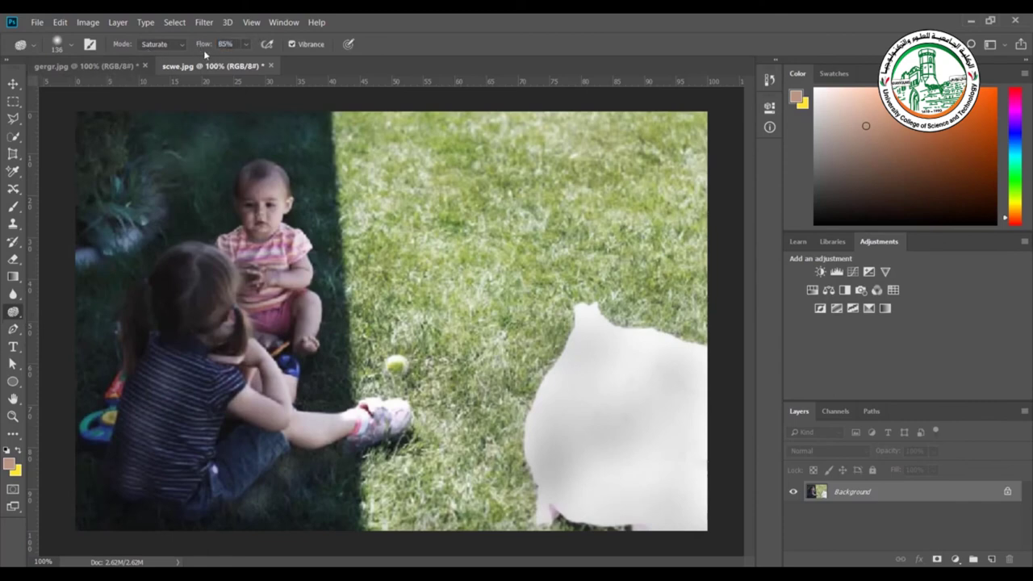
left_click_drag(198, 49, 201, 49)
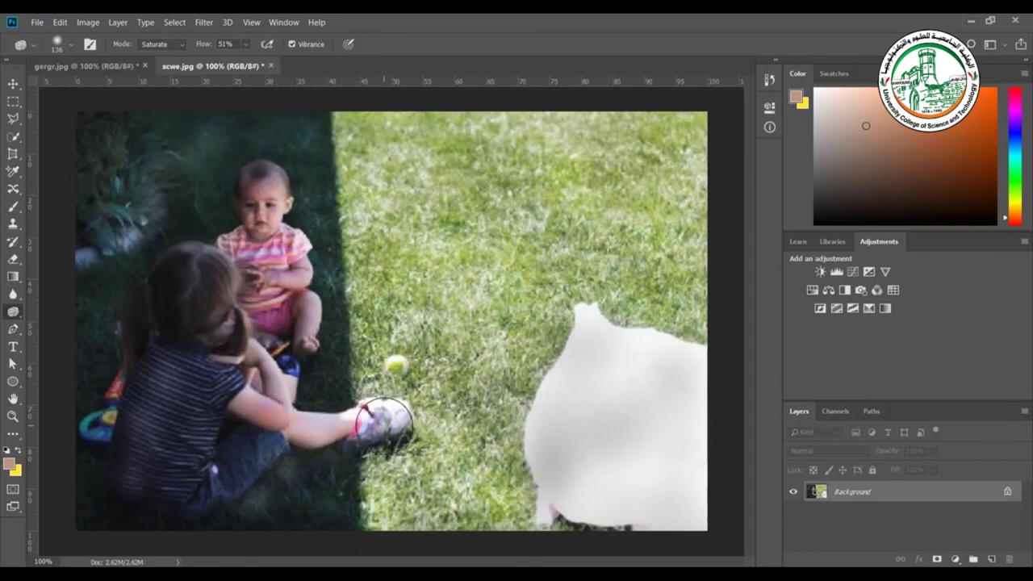
mouse_move(273, 376)
left_mouse_down()
mouse_move(230, 310)
mouse_move(225, 334)
mouse_move(246, 396)
mouse_move(215, 459)
mouse_move(291, 418)
mouse_move(252, 467)
mouse_move(184, 500)
mouse_move(185, 411)
mouse_move(161, 476)
mouse_move(164, 384)
mouse_move(139, 484)
mouse_move(147, 393)
mouse_move(120, 434)
mouse_move(97, 424)
mouse_move(146, 276)
mouse_move(168, 258)
mouse_move(195, 264)
mouse_move(137, 267)
mouse_move(106, 244)
mouse_move(133, 227)
mouse_move(138, 126)
mouse_move(129, 112)
mouse_move(99, 163)
mouse_move(106, 237)
mouse_move(169, 208)
mouse_move(195, 176)
mouse_move(280, 191)
mouse_move(274, 239)
mouse_move(289, 137)
mouse_move(341, 154)
mouse_move(365, 276)
mouse_move(363, 391)
mouse_move(341, 505)
mouse_move(306, 500)
mouse_move(292, 470)
mouse_move(223, 496)
mouse_move(103, 505)
mouse_move(95, 449)
mouse_move(174, 448)
mouse_move(196, 435)
mouse_move(213, 358)
mouse_move(274, 353)
left_mouse_up()
mouse_move(292, 218)
left_mouse_down()
mouse_move(195, 276)
mouse_move(175, 317)
mouse_move(170, 360)
mouse_move(234, 380)
left_mouse_up()
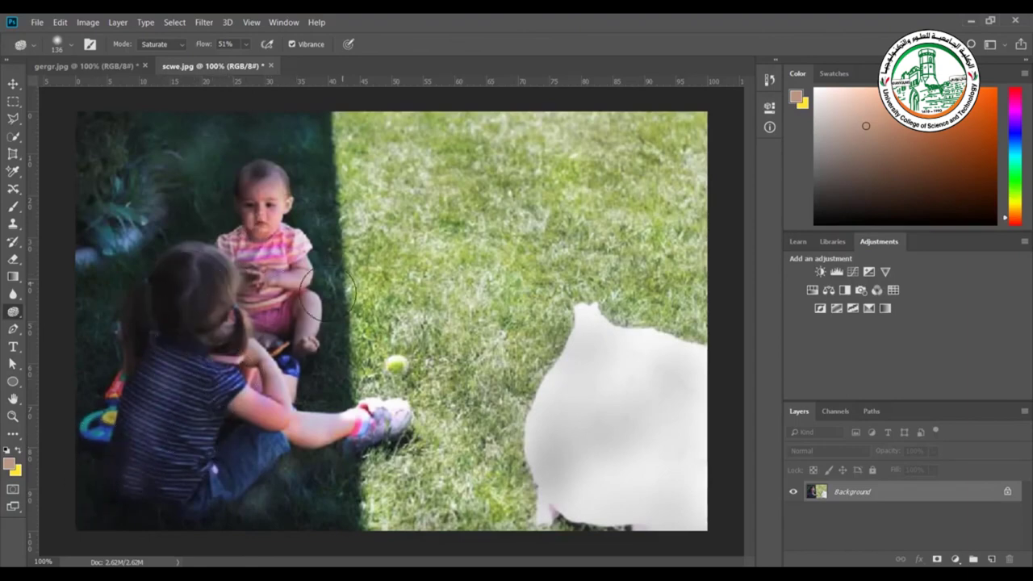
mouse_move(269, 321)
left_mouse_down()
mouse_move(258, 276)
mouse_move(240, 270)
mouse_move(259, 180)
mouse_move(282, 192)
mouse_move(211, 262)
mouse_move(134, 385)
mouse_move(96, 419)
mouse_move(143, 304)
left_mouse_up()
mouse_move(551, 441)
left_mouse_down()
mouse_move(582, 319)
mouse_move(656, 337)
mouse_move(700, 360)
mouse_move(664, 500)
left_mouse_up()
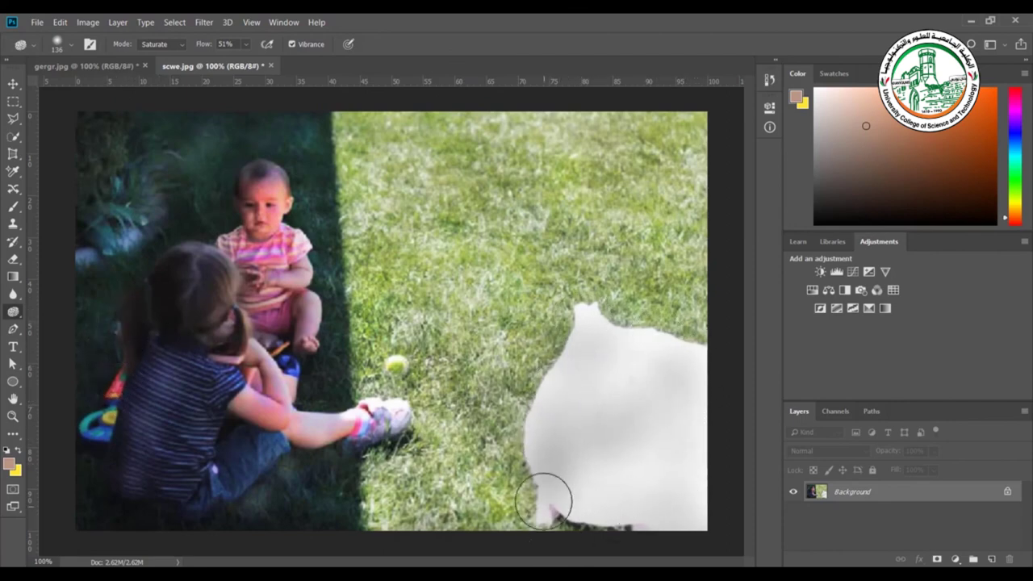